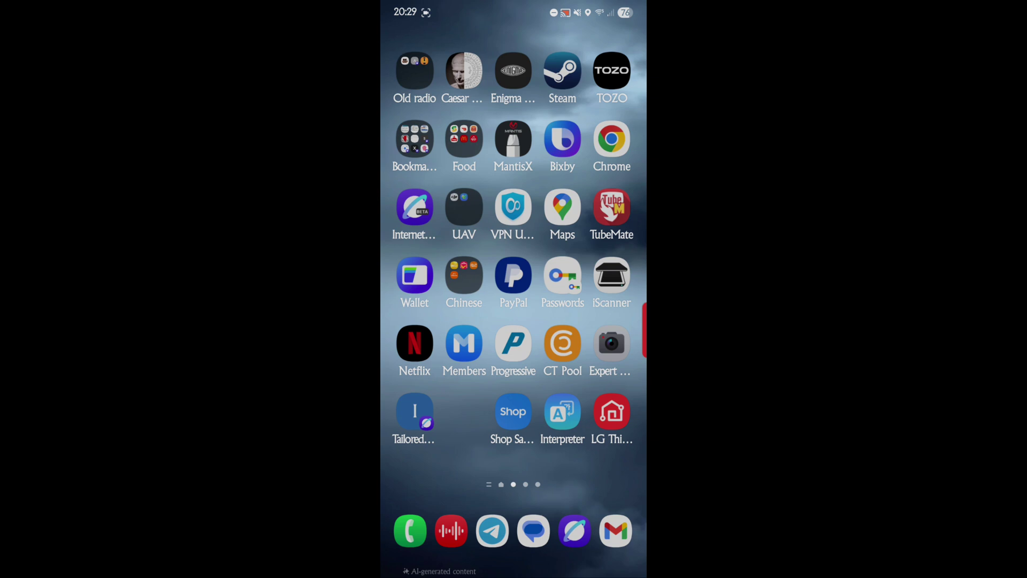
From the Samsung folder, search Galaxy Store for 'samsung internet'
drag(450, 321, 610, 321)
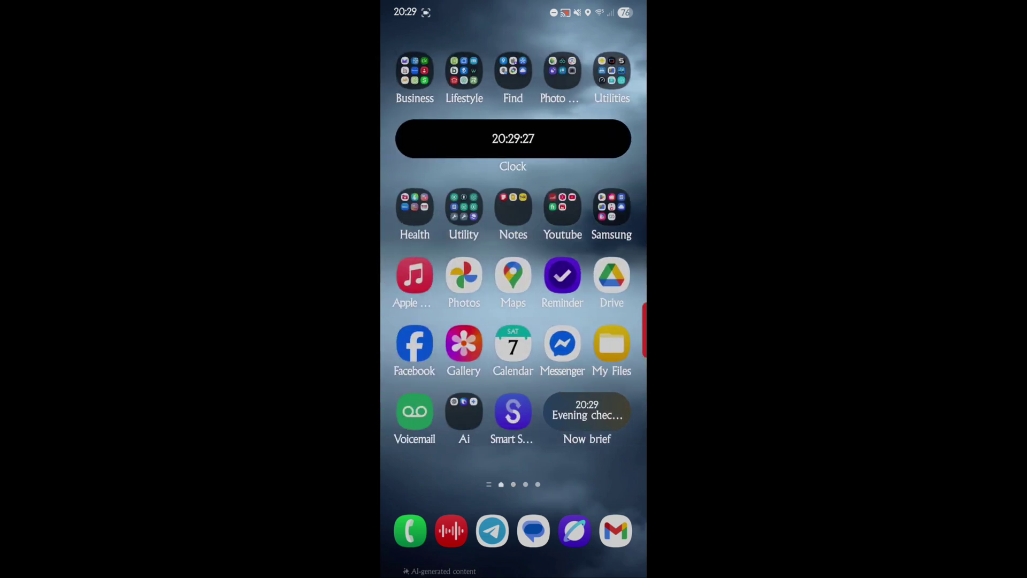
click(612, 207)
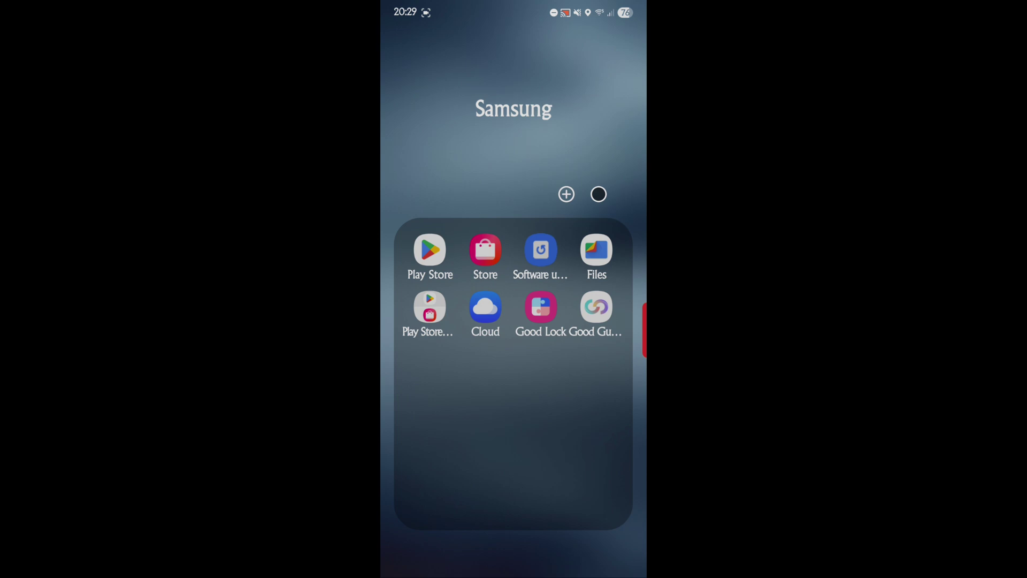
click(429, 249)
click(472, 425)
click(485, 250)
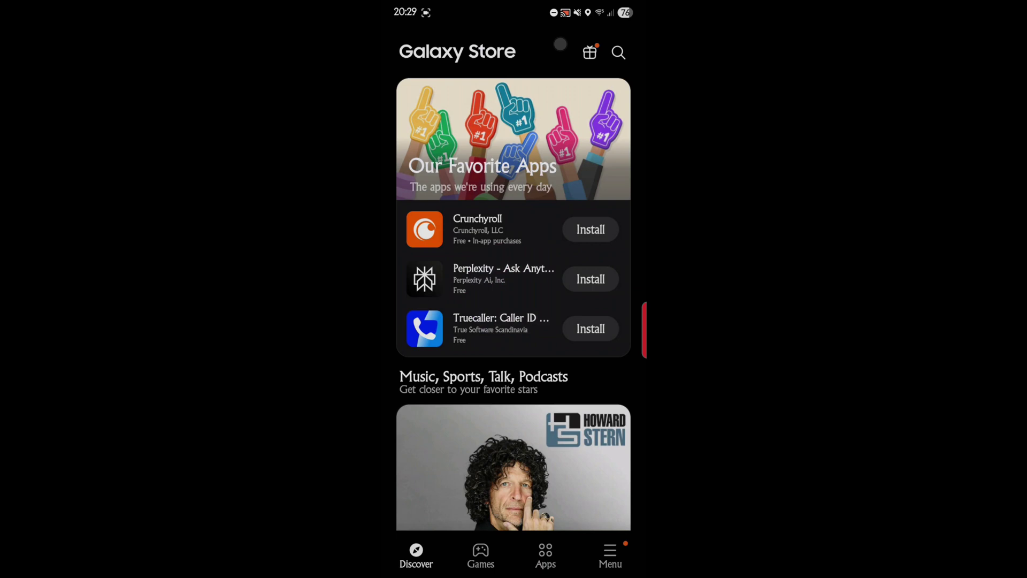
click(619, 52)
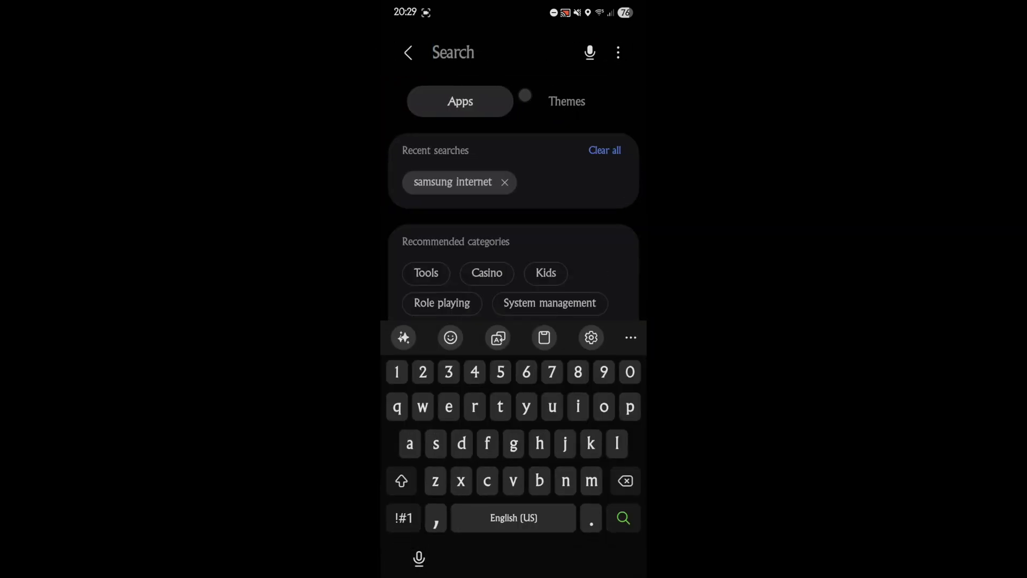
text(s)
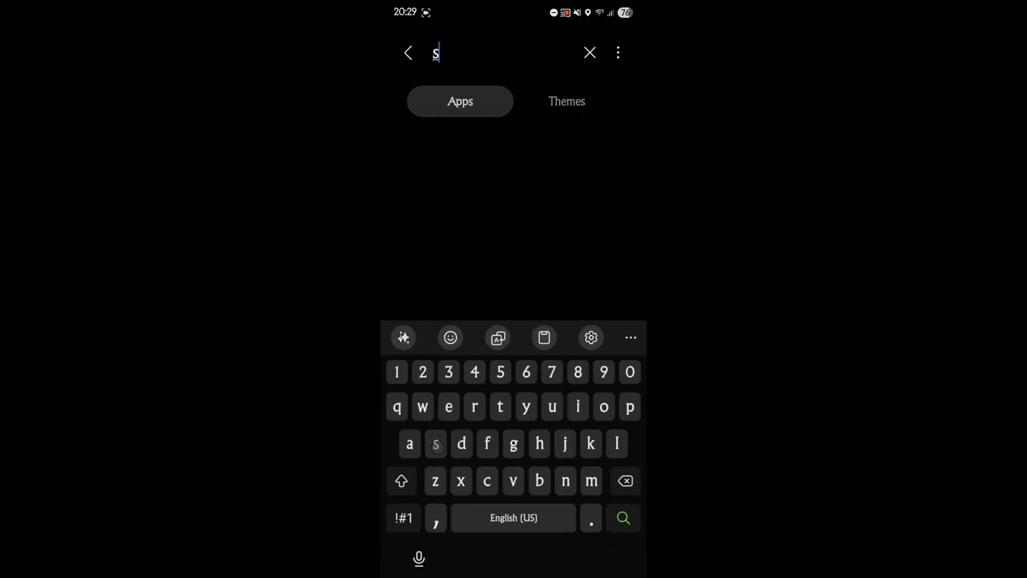
text(a)
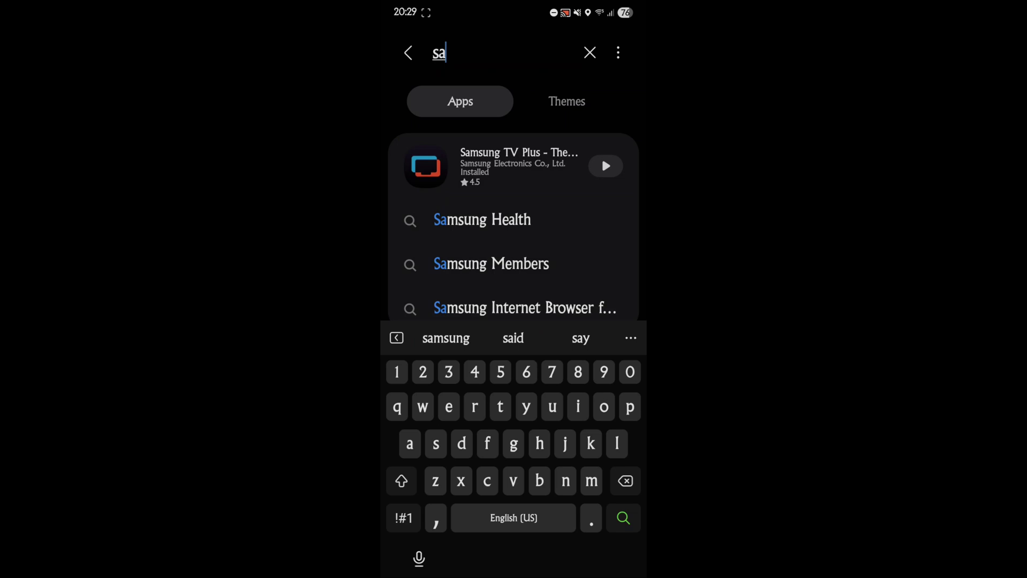
text(ms)
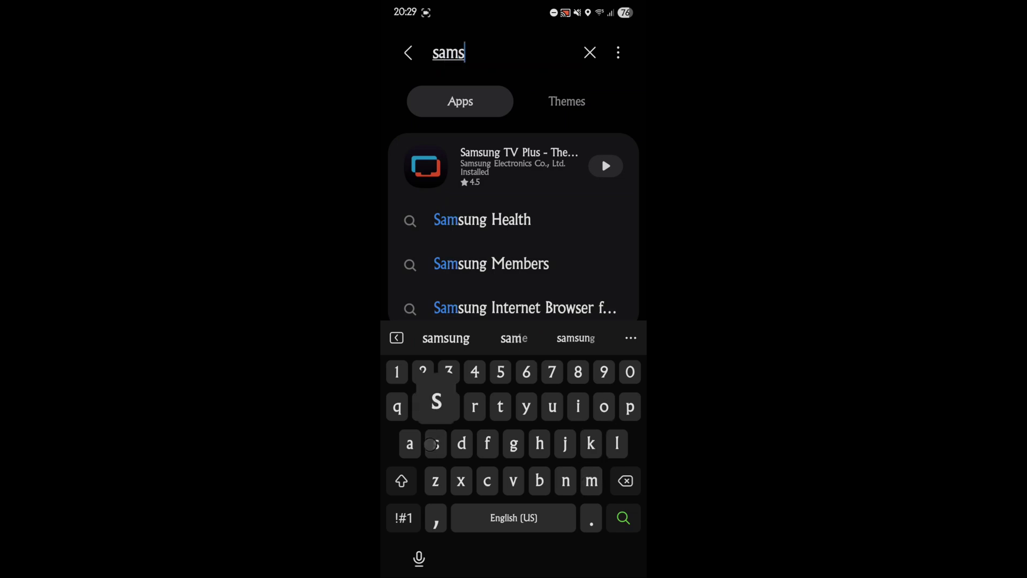
text(ung)
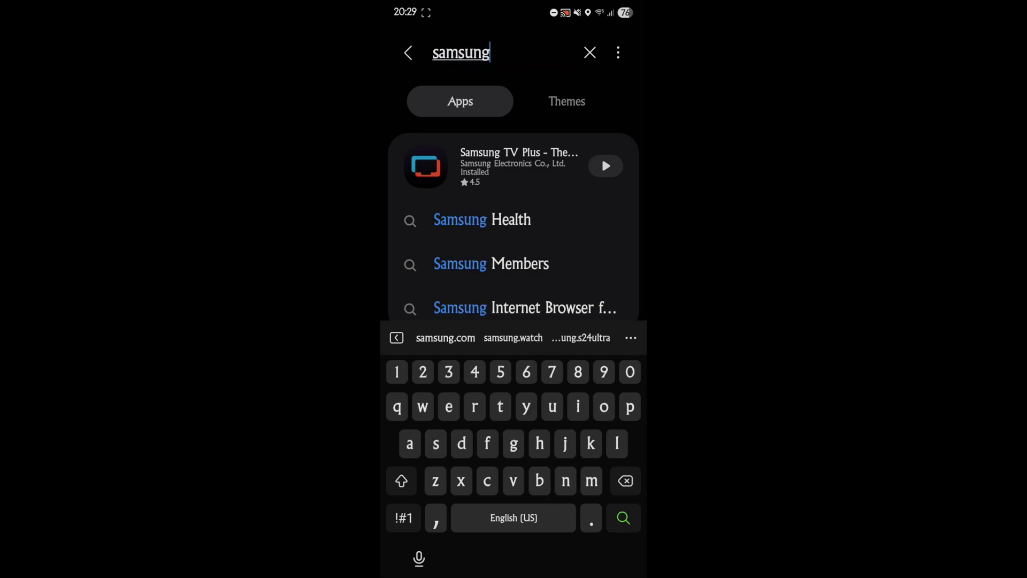
text( in)
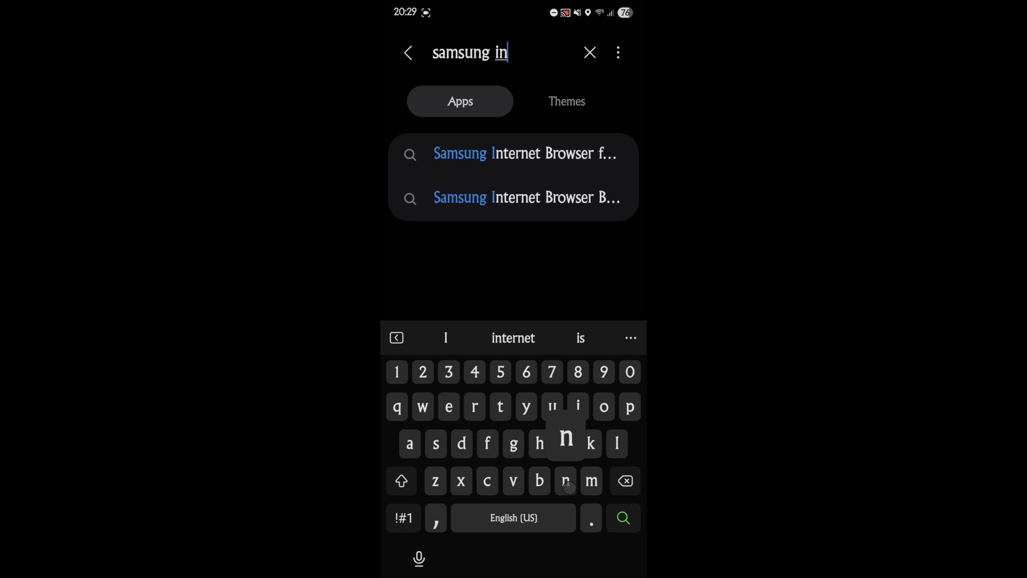
text(ternet)
key(Return)
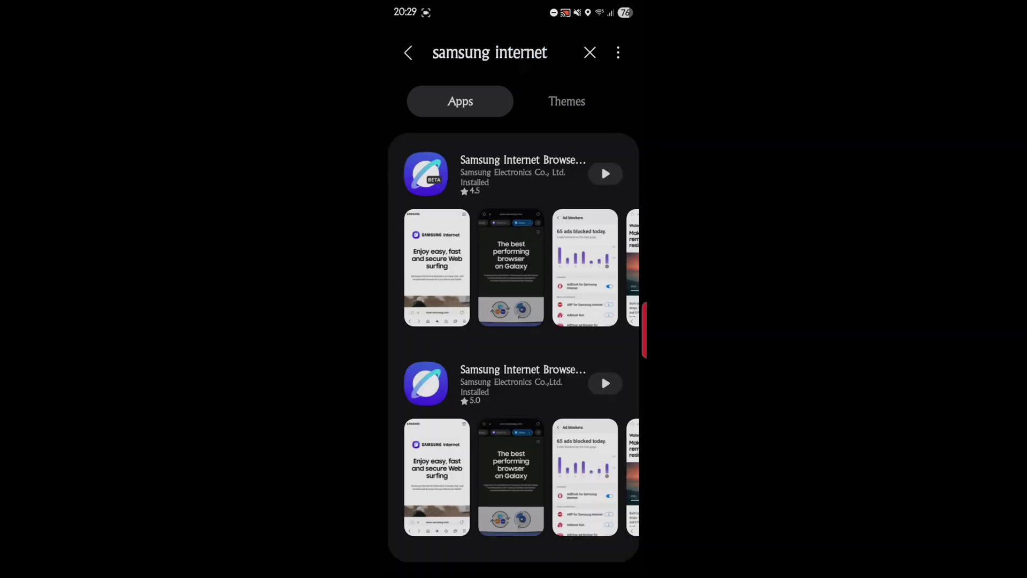
click(421, 406)
drag(422, 406, 422, 354)
drag(464, 321, 464, 259)
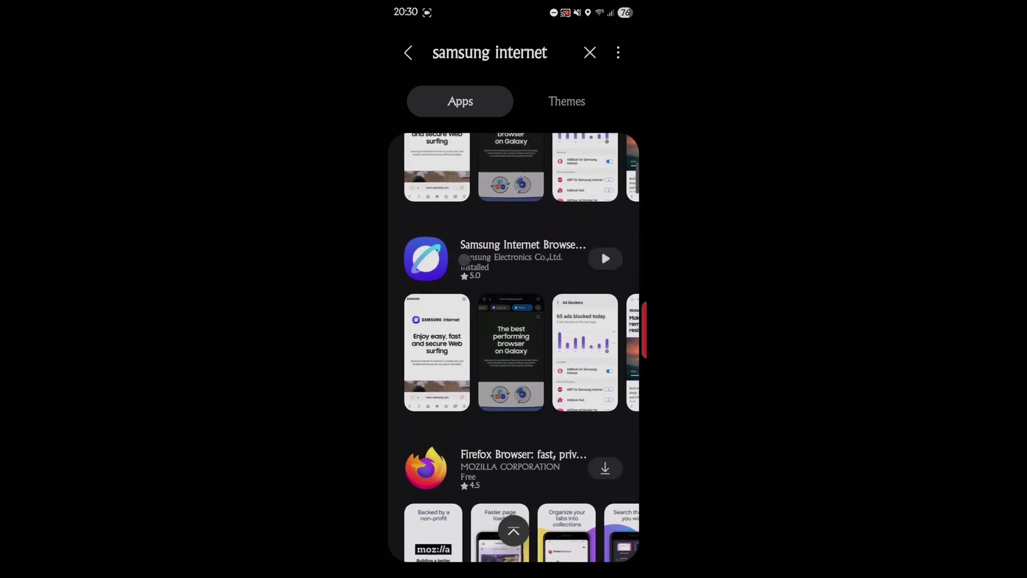
click(520, 271)
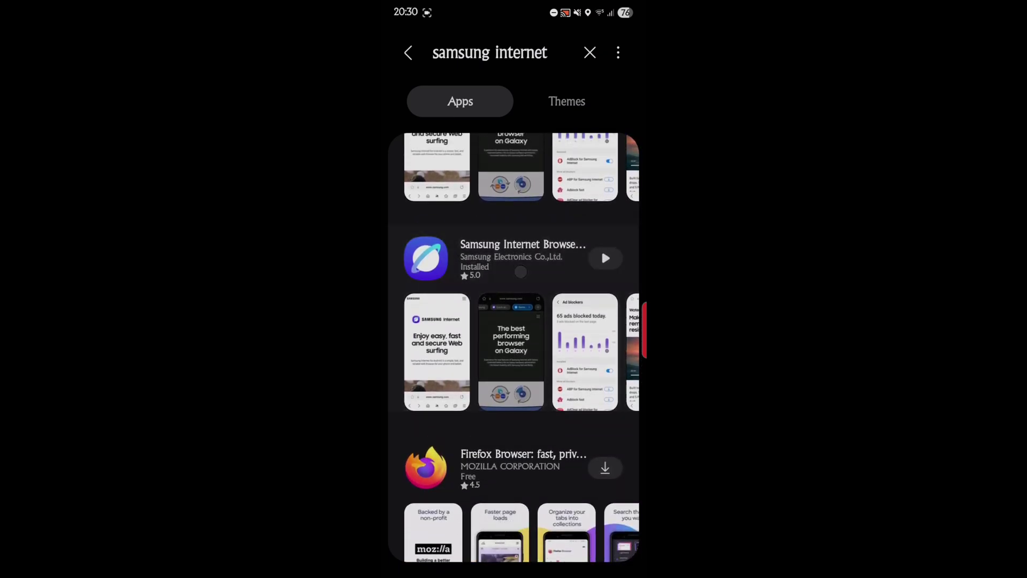
click(408, 53)
drag(518, 282, 517, 449)
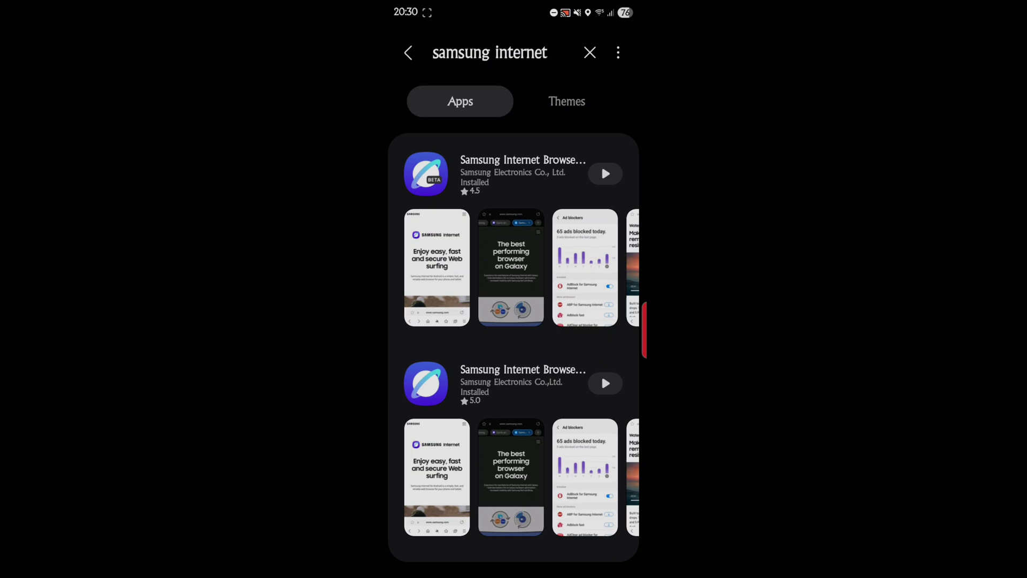
Launch Samsung Internet Beta and scroll through its welcome text
click(605, 173)
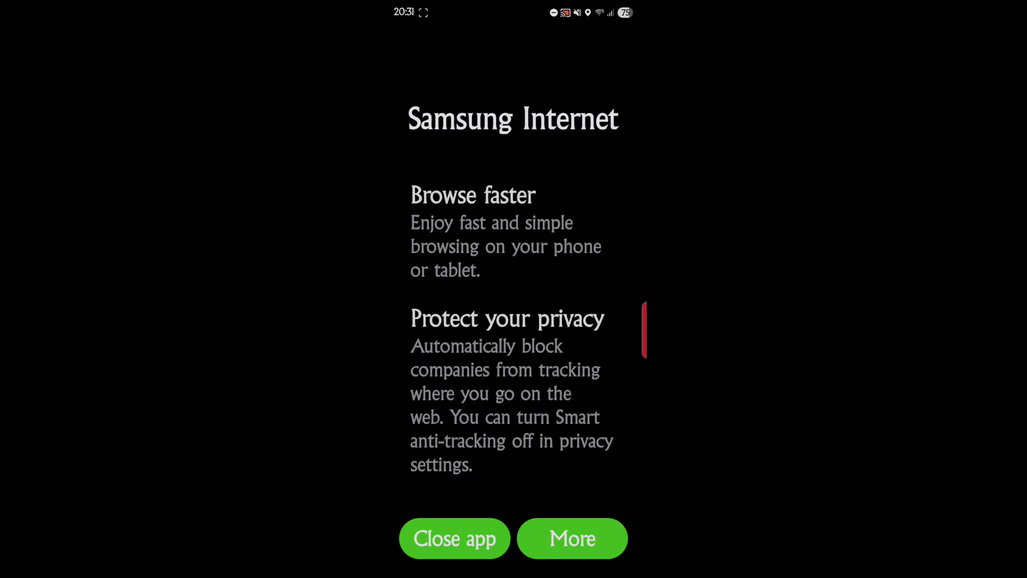
drag(470, 414, 457, 366)
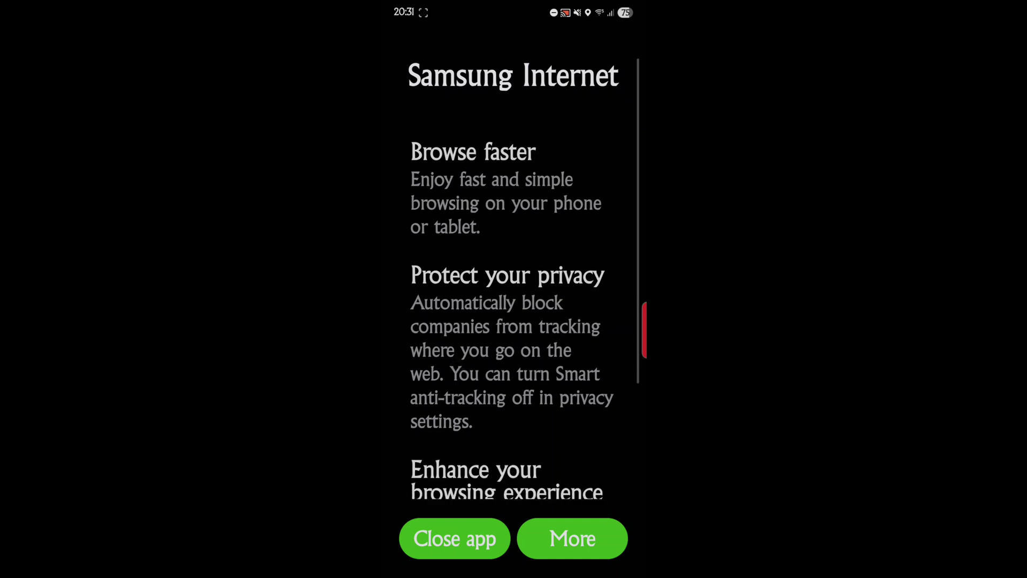
drag(510, 417, 479, 336)
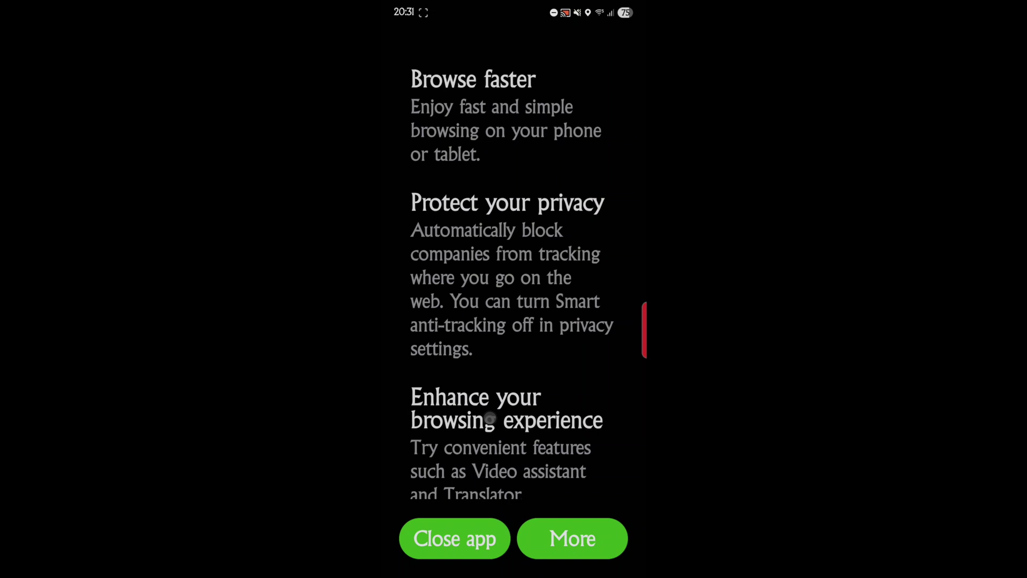
mouse_move(491, 418)
mouse_down()
mouse_move(488, 345)
mouse_move(491, 439)
mouse_move(478, 337)
mouse_up()
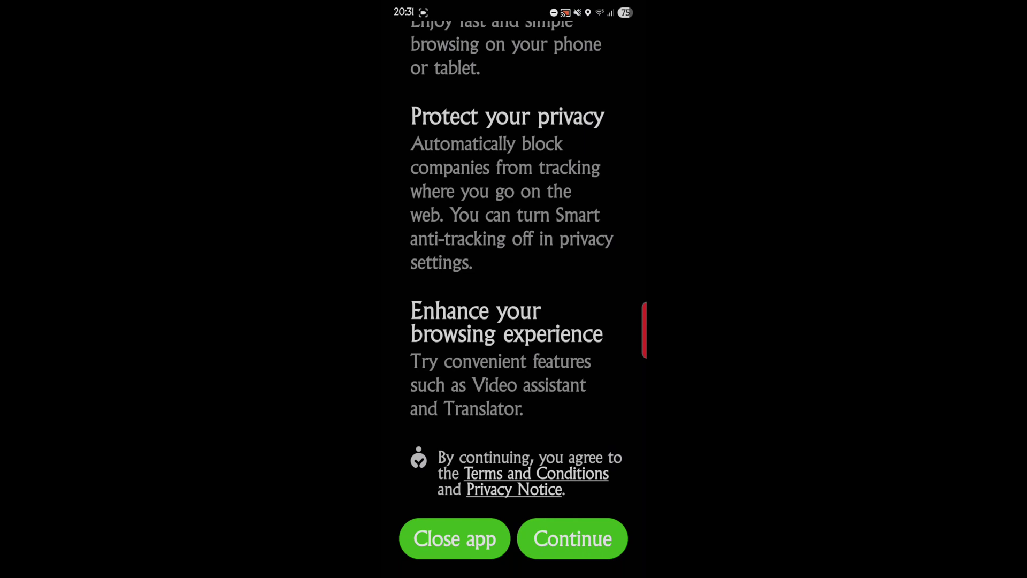
drag(473, 436, 482, 337)
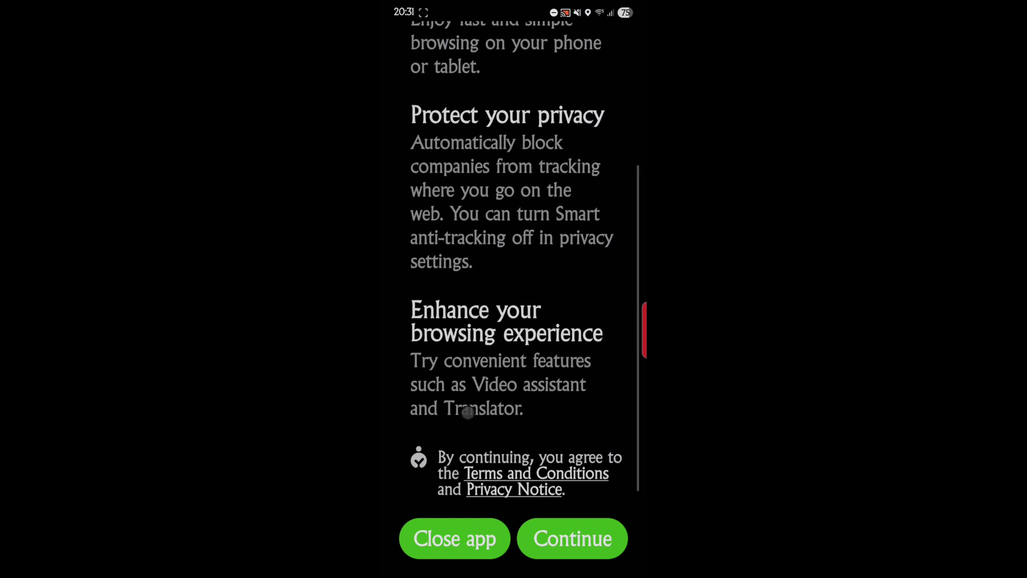
Accept the terms and scroll the start page toward the Privacy card
click(586, 541)
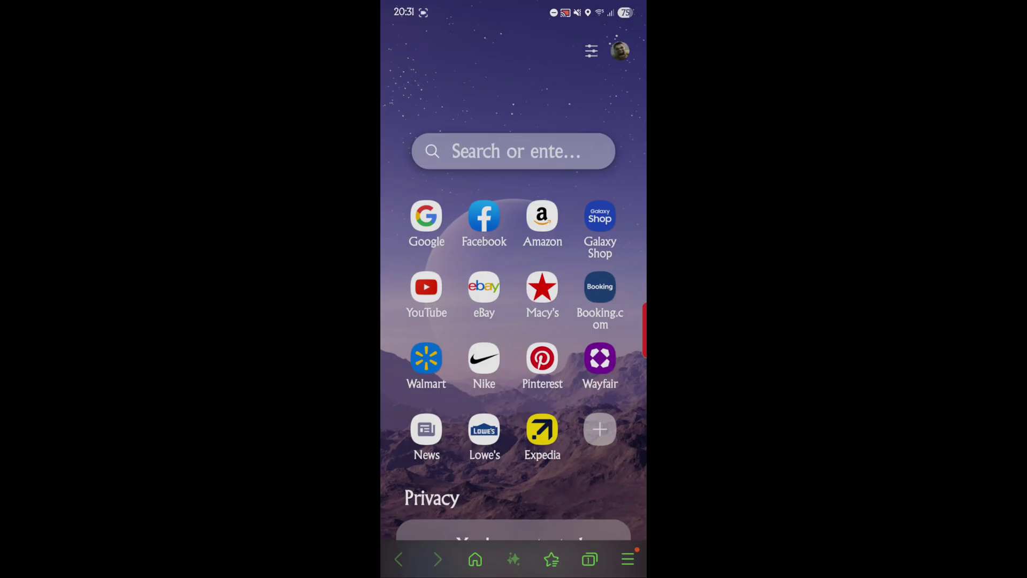
drag(521, 496, 468, 351)
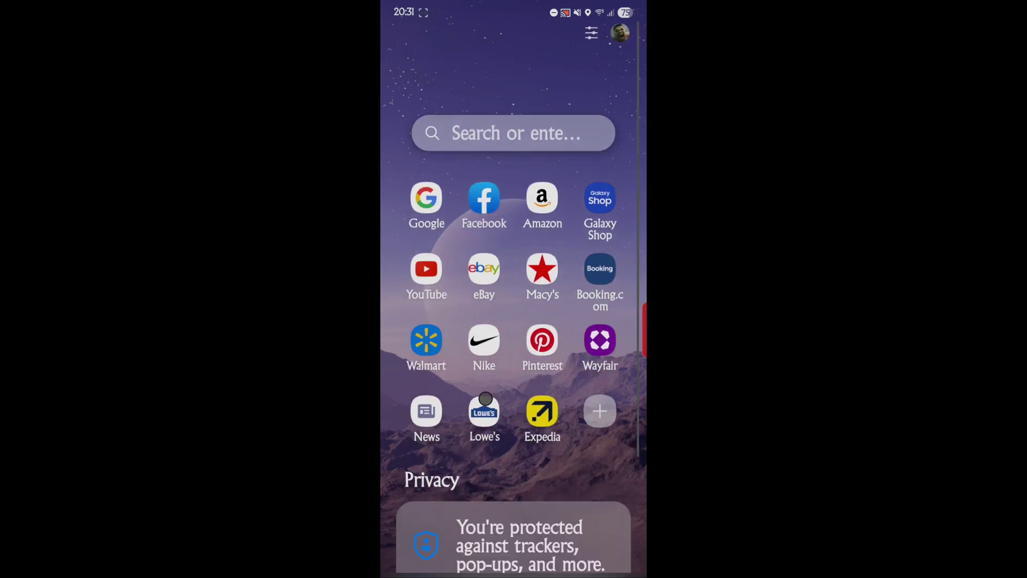
drag(474, 482, 461, 362)
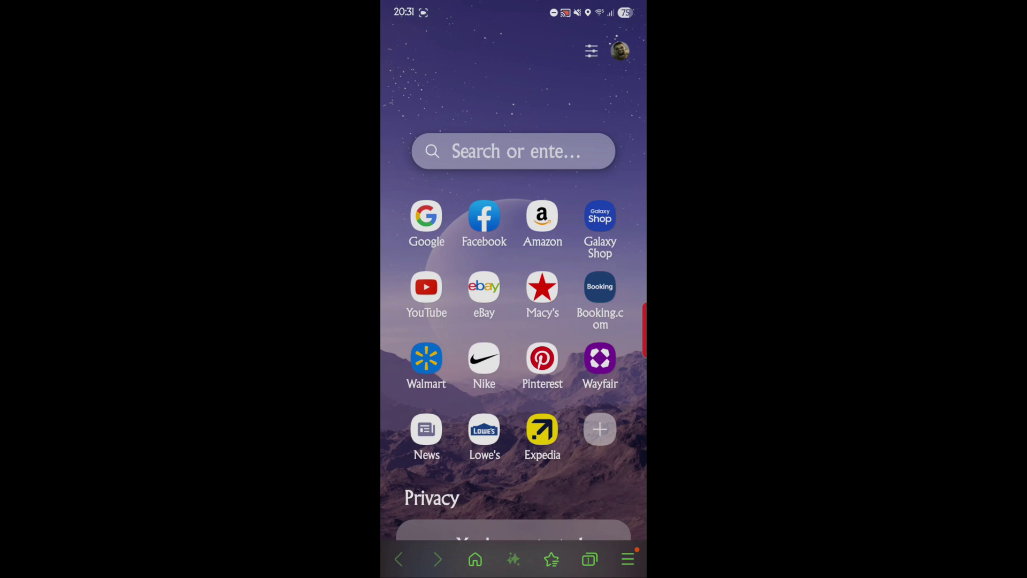
drag(504, 415, 482, 343)
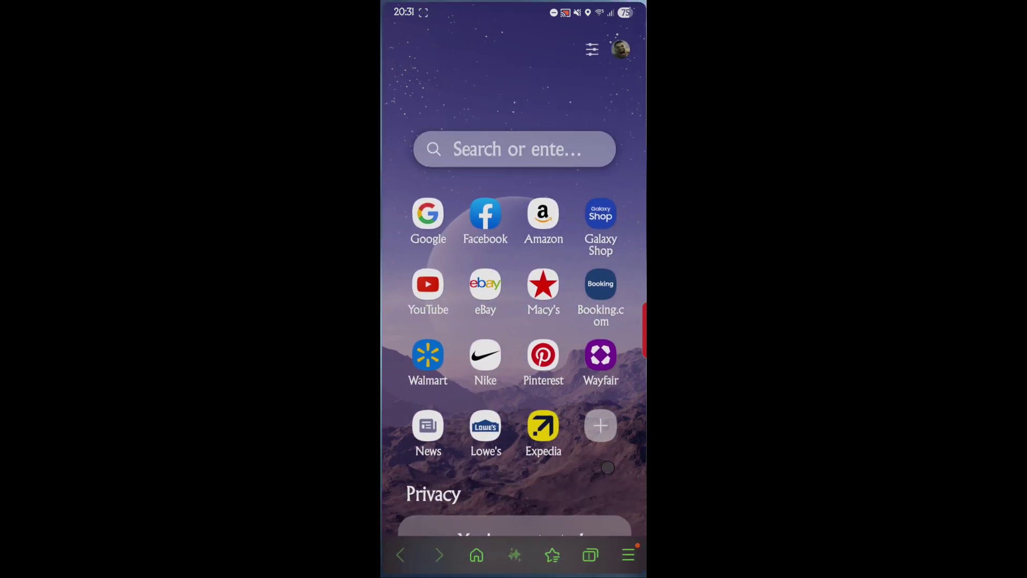
Return to the browser from Recents and open its main menu
key(super)
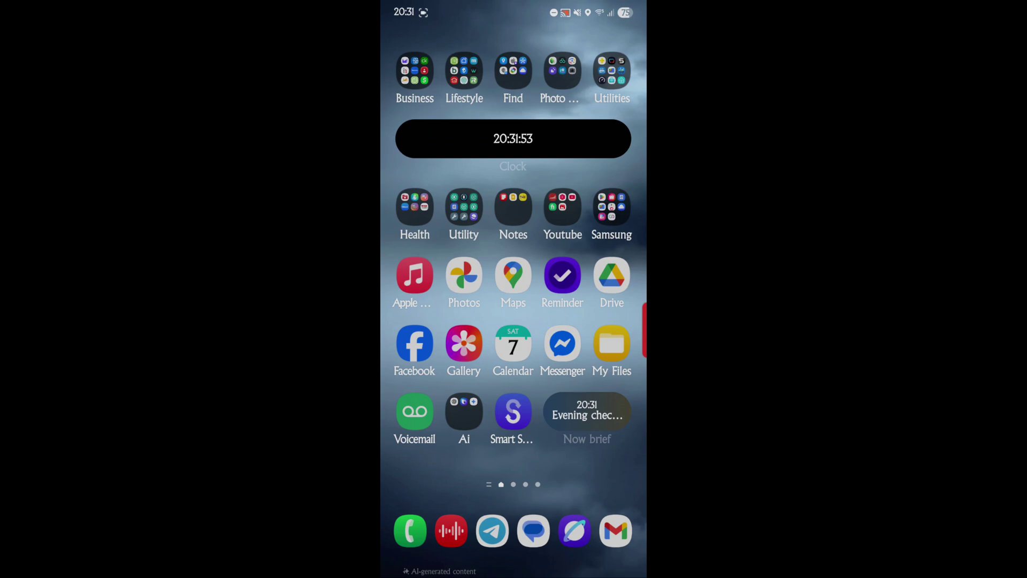
key(alt+Tab)
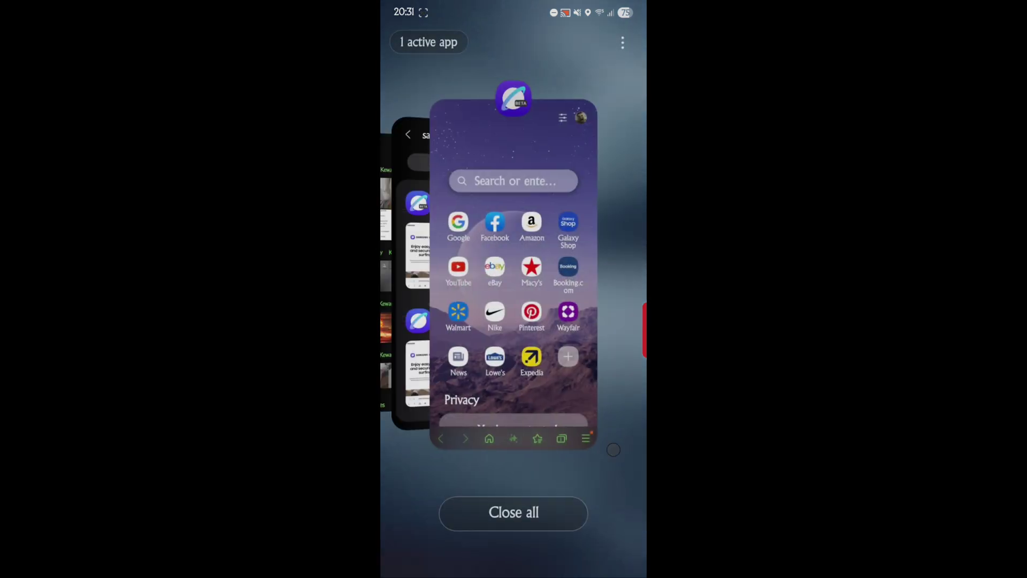
click(514, 265)
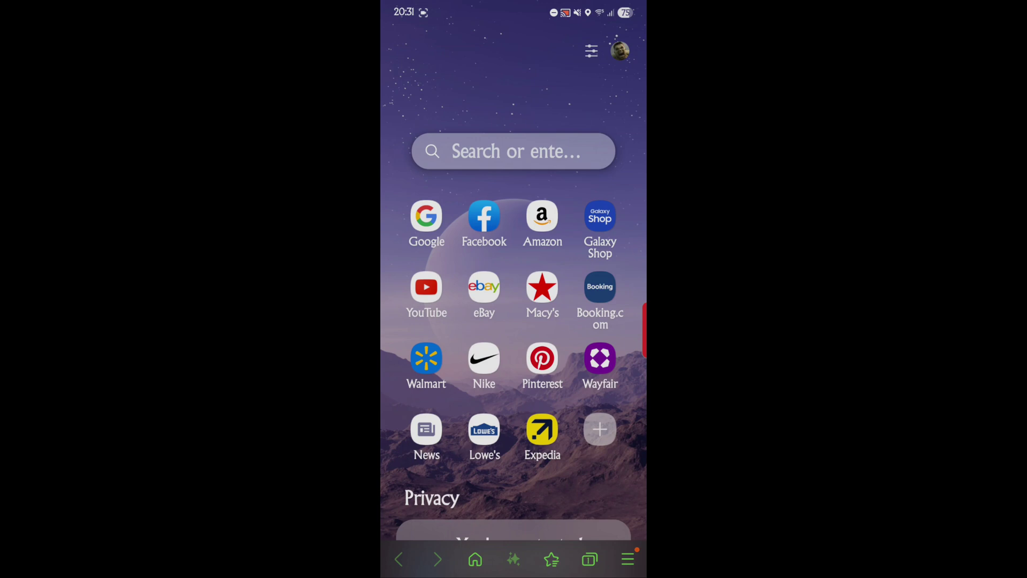
click(627, 559)
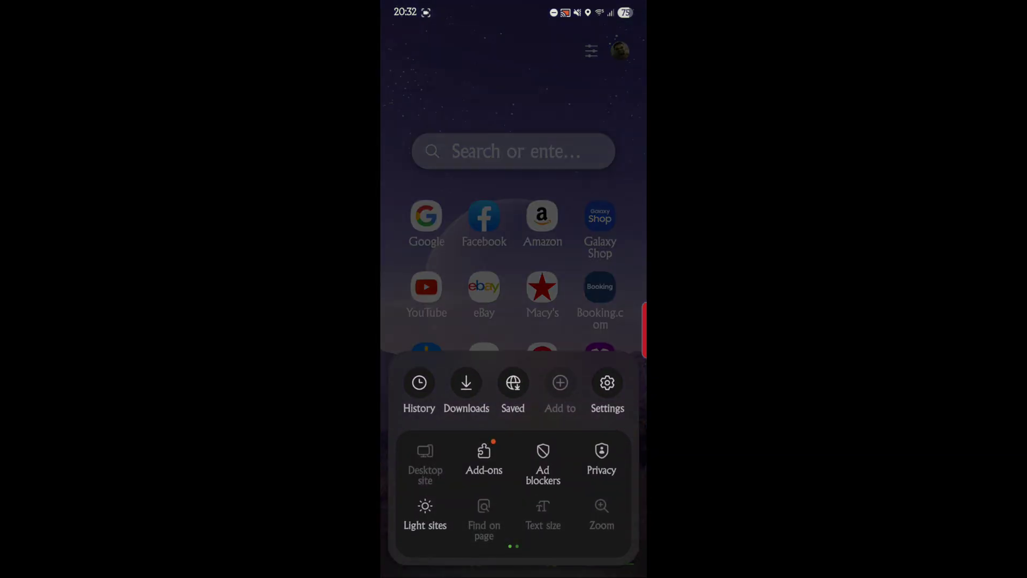
click(484, 459)
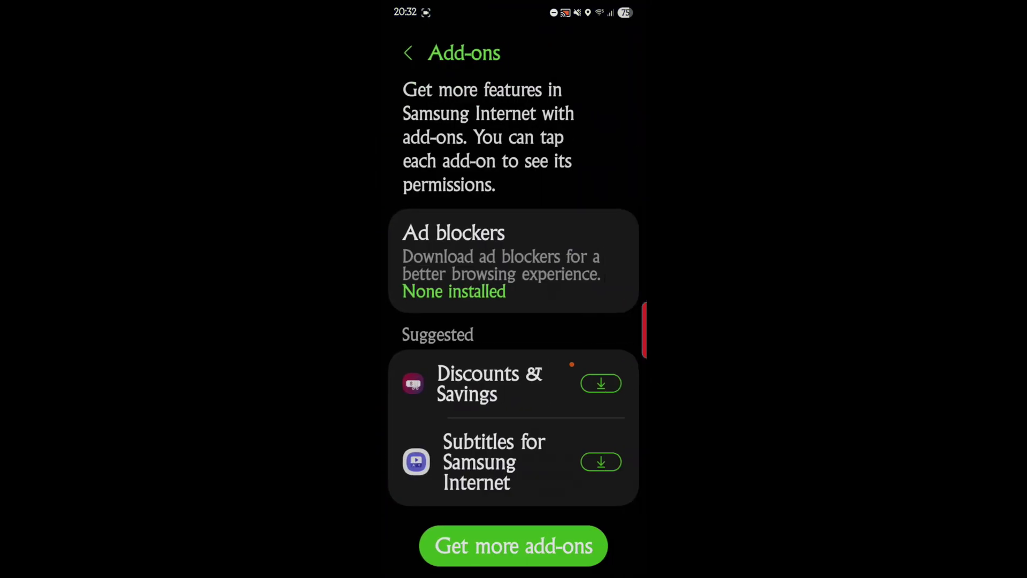
drag(382, 365, 410, 323)
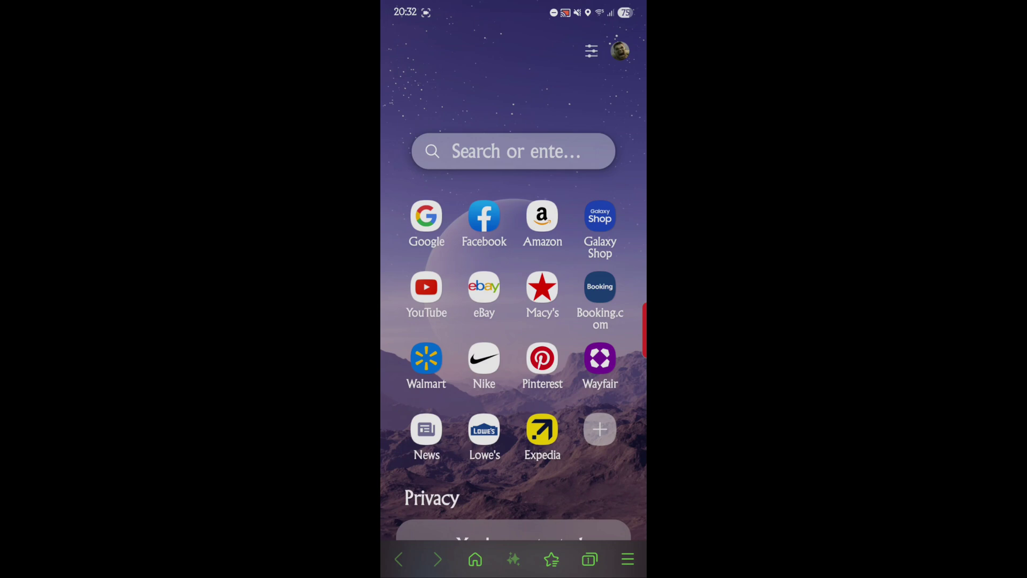
scroll(514, 321, down, 3)
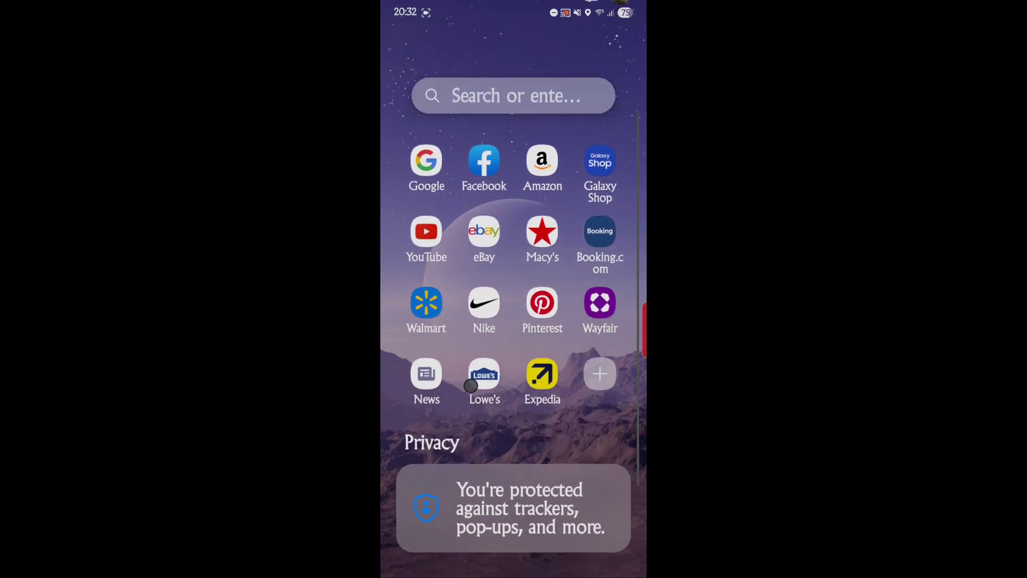
scroll(513, 321, up, 3)
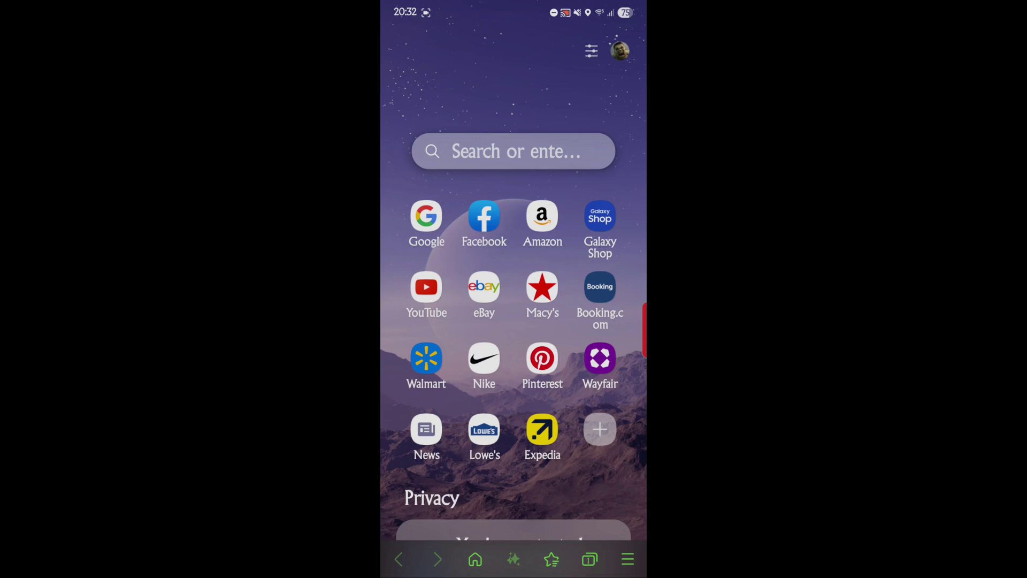
click(628, 559)
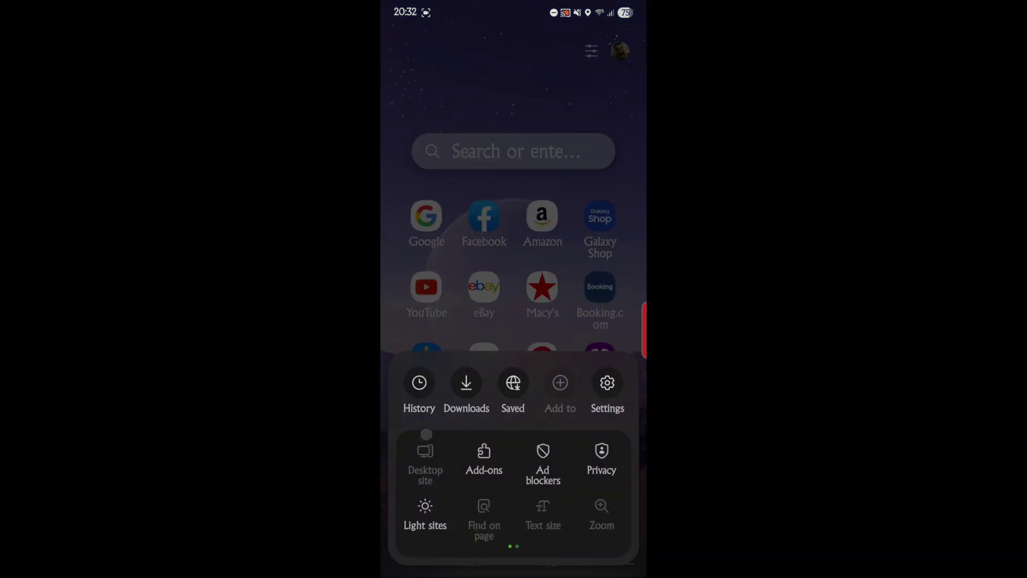
In browser settings, choose DuckDuckGo under Address bar search
drag(425, 473, 385, 474)
drag(450, 481, 578, 481)
click(607, 383)
drag(443, 322, 463, 464)
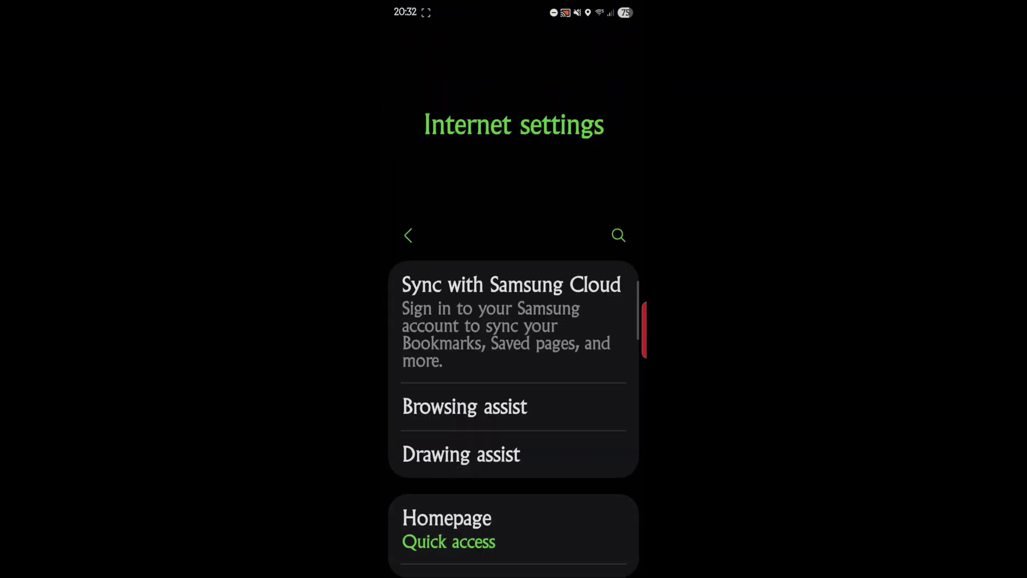
drag(487, 502, 475, 346)
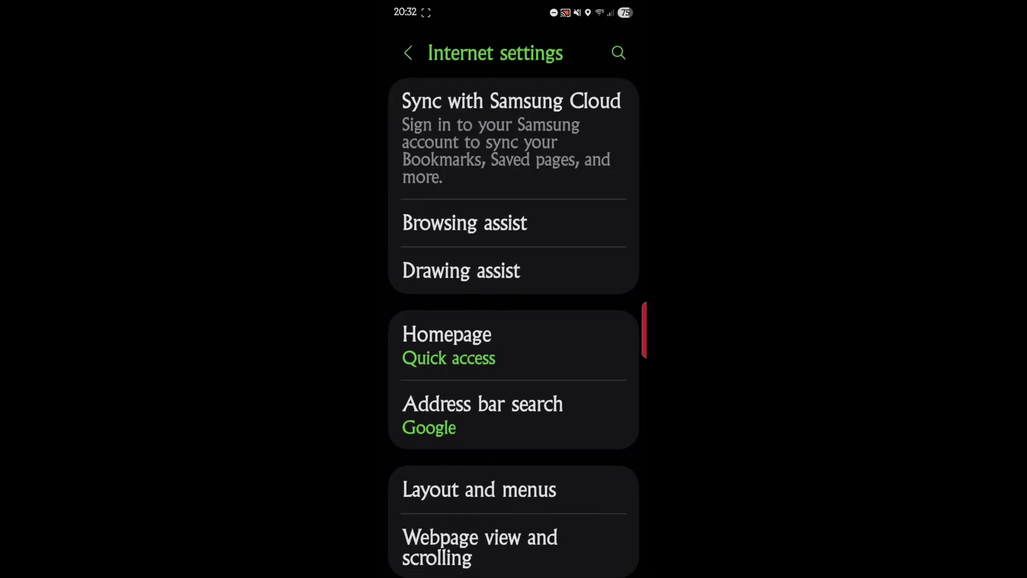
click(472, 515)
drag(472, 516, 425, 329)
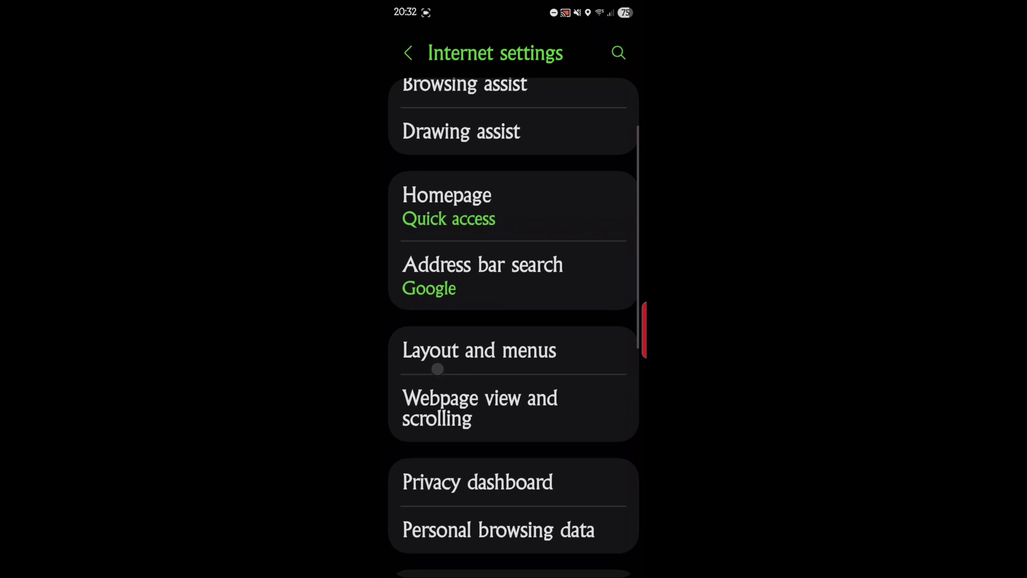
click(438, 223)
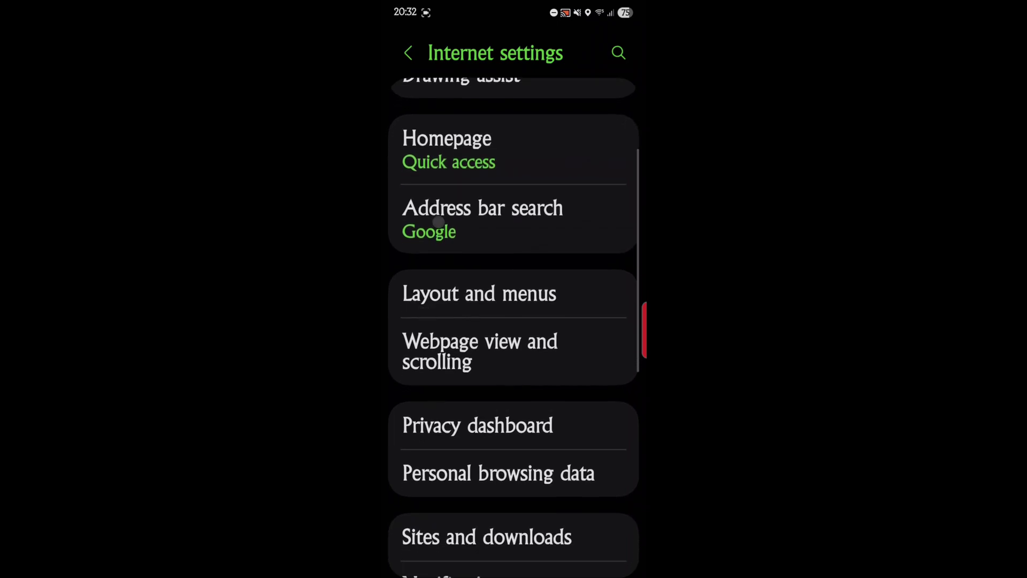
click(446, 281)
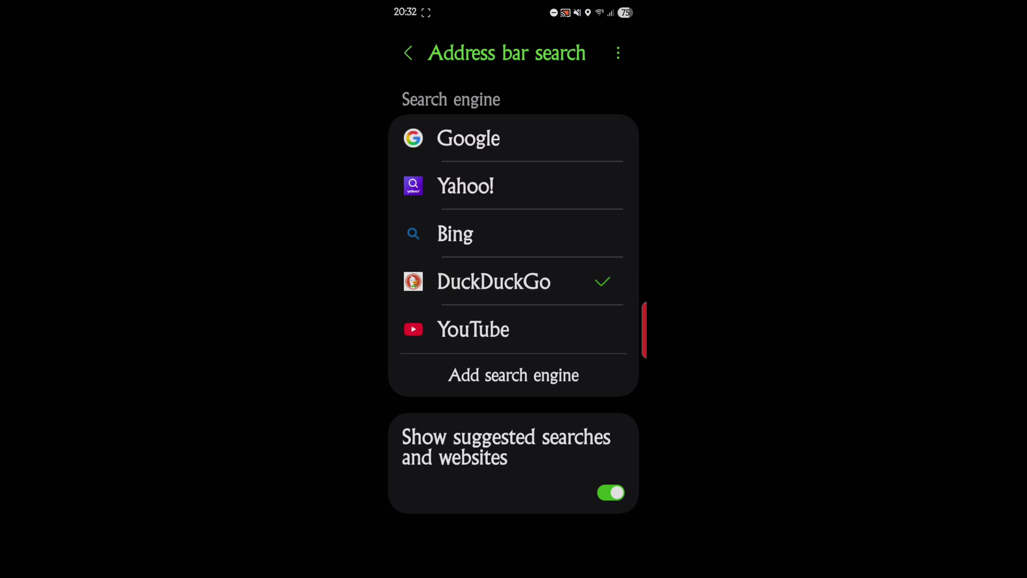
Go back to the Internet settings list and scroll through it
click(402, 57)
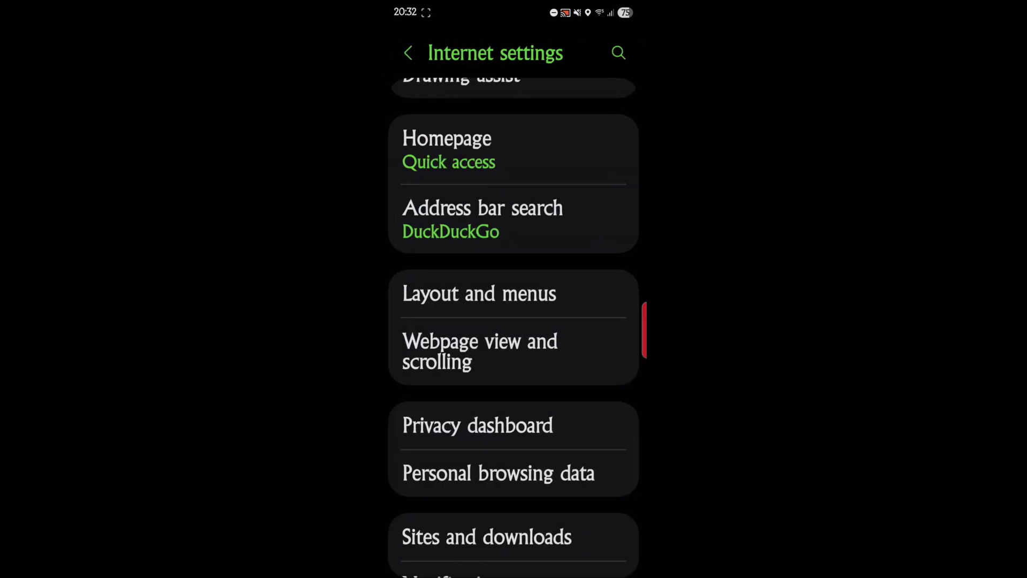
drag(425, 388, 403, 251)
drag(442, 380, 420, 294)
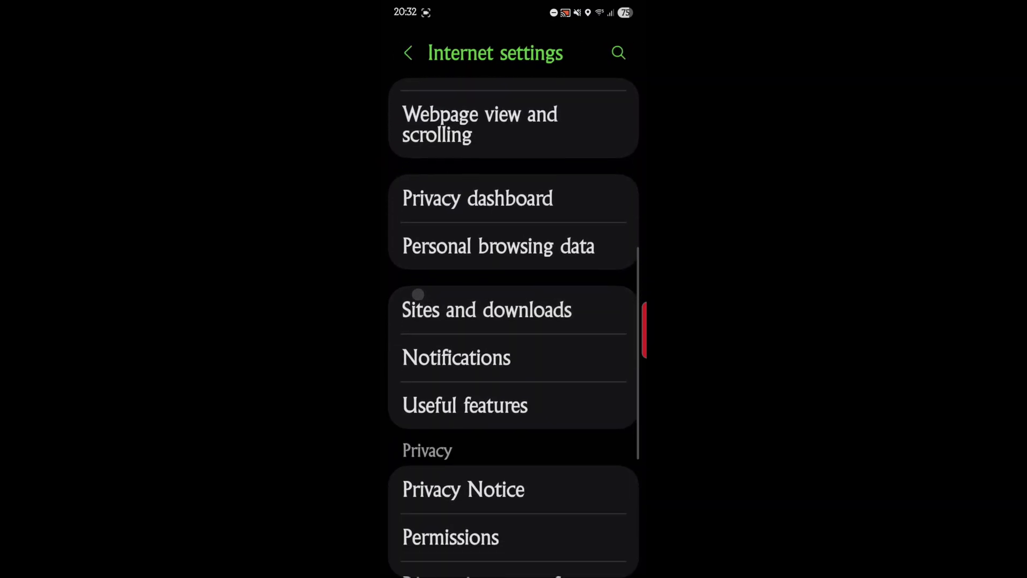
drag(461, 375, 403, 257)
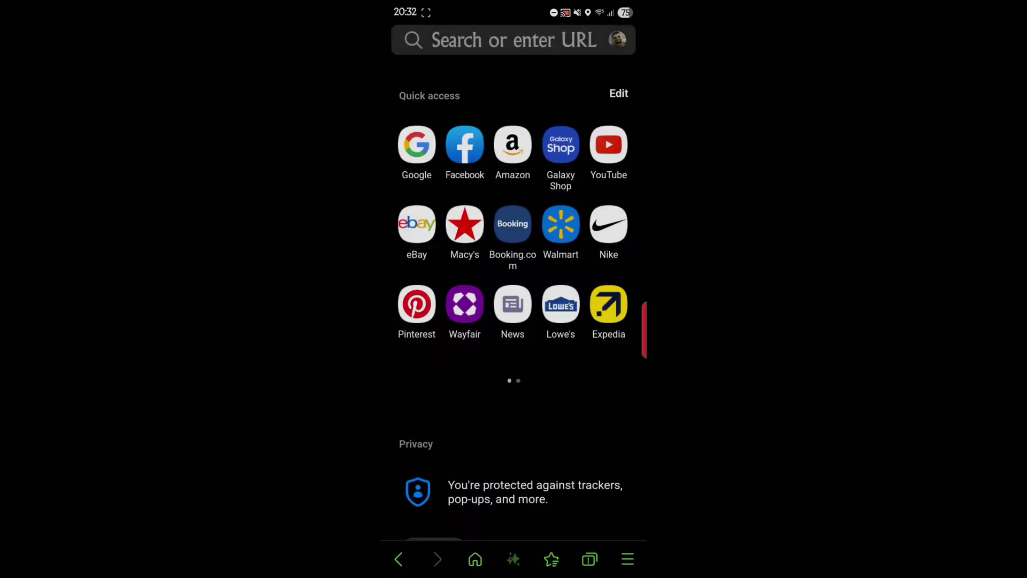
Swipe back to the wallpaper start page and open Homepage settings
drag(382, 331, 434, 331)
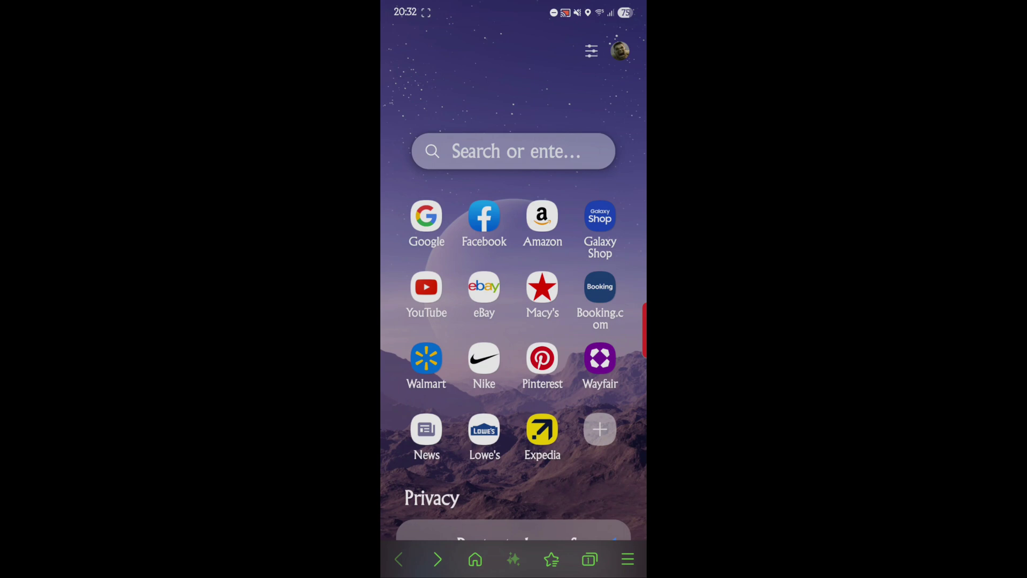
click(591, 51)
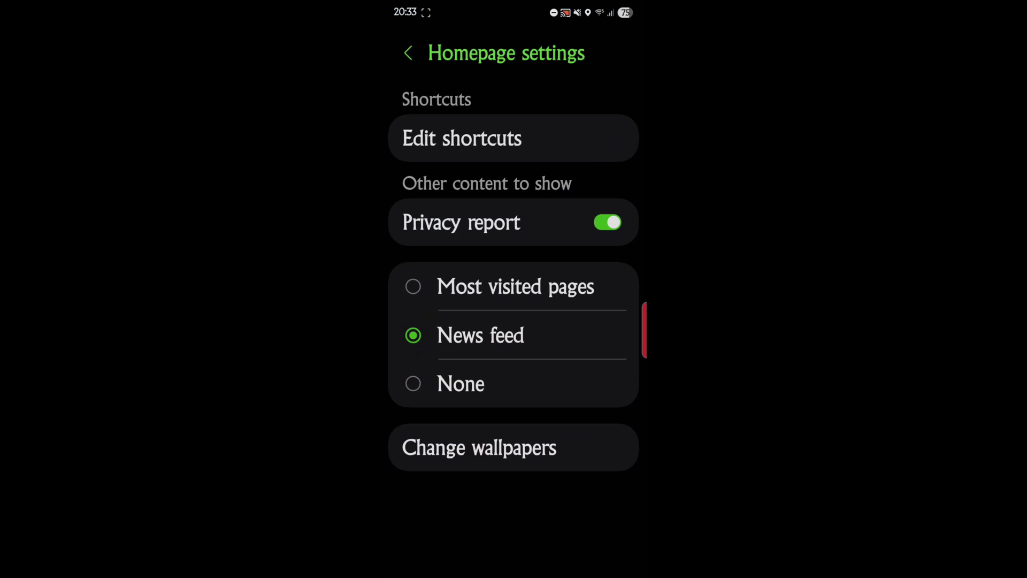
drag(476, 255, 489, 307)
Open Change wallpapers, allow access to all photos, then go back
click(482, 449)
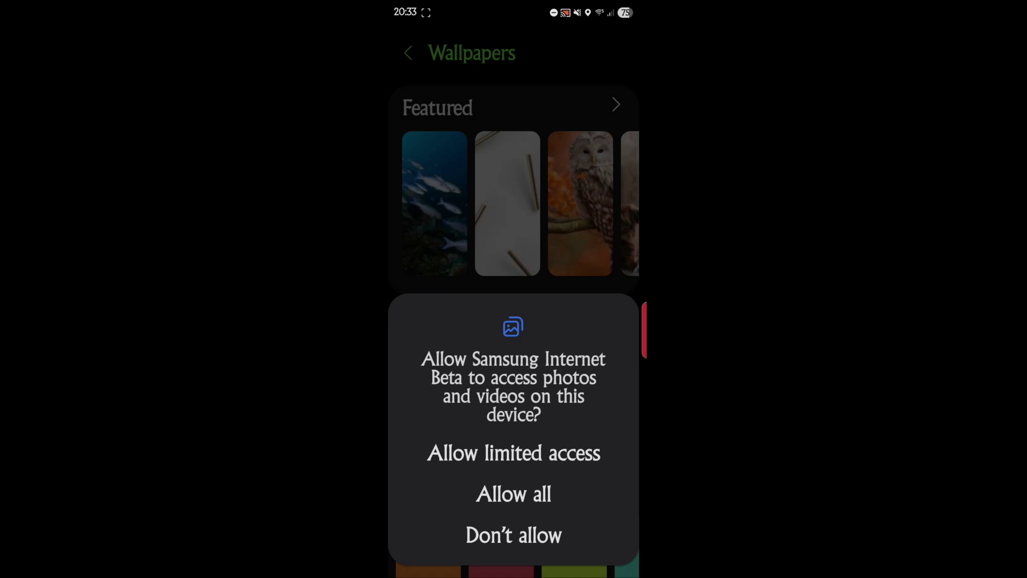
click(515, 495)
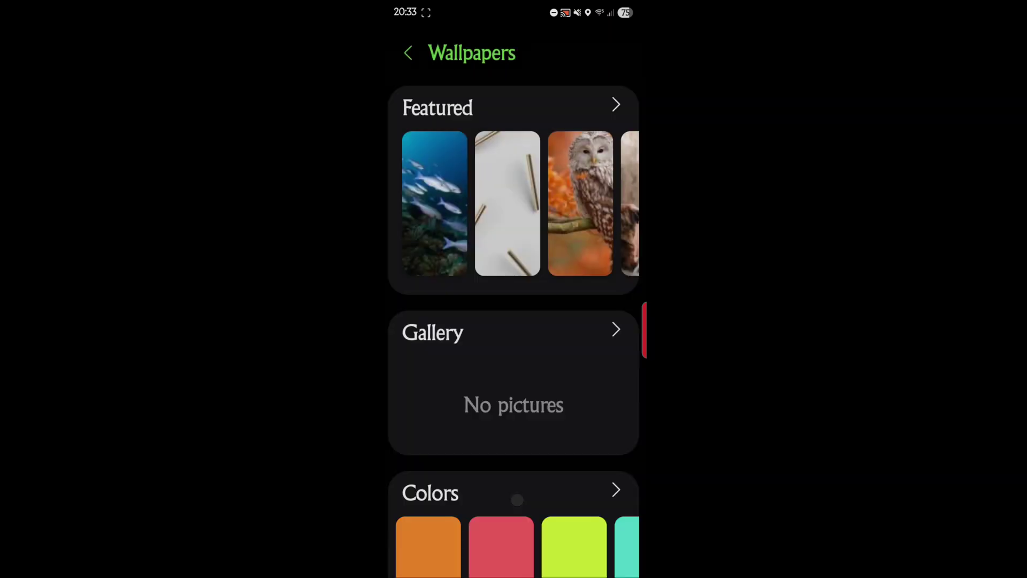
scroll(448, 490, down, 2)
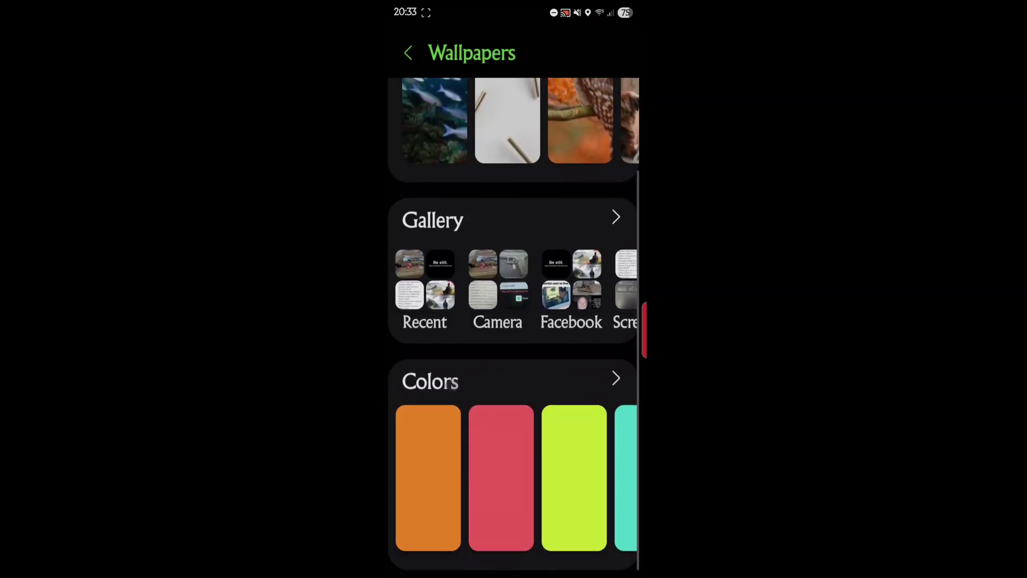
scroll(469, 480, up, 5)
click(408, 236)
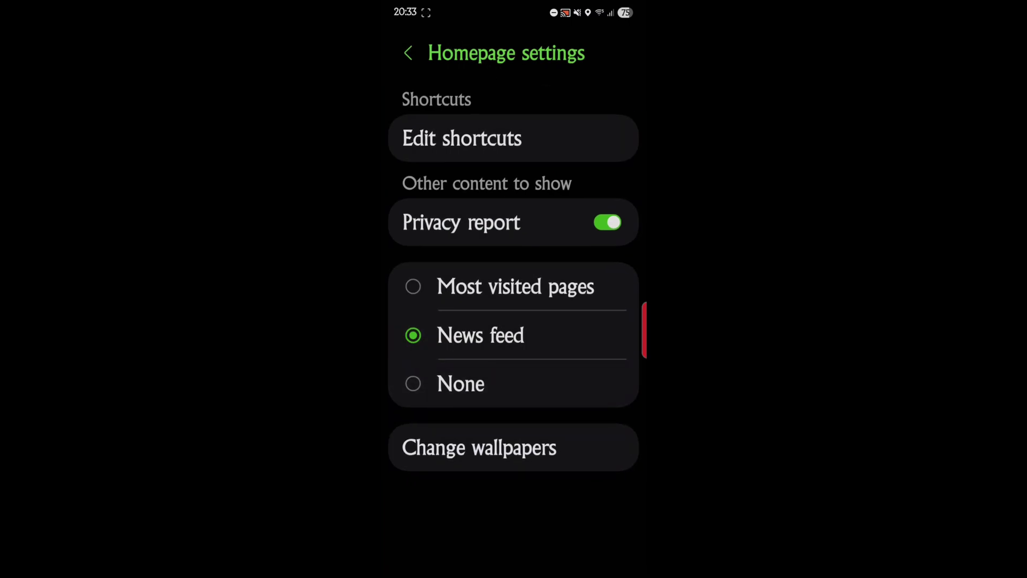
Leave Homepage settings and return to the wallpaper start page
click(402, 54)
click(414, 252)
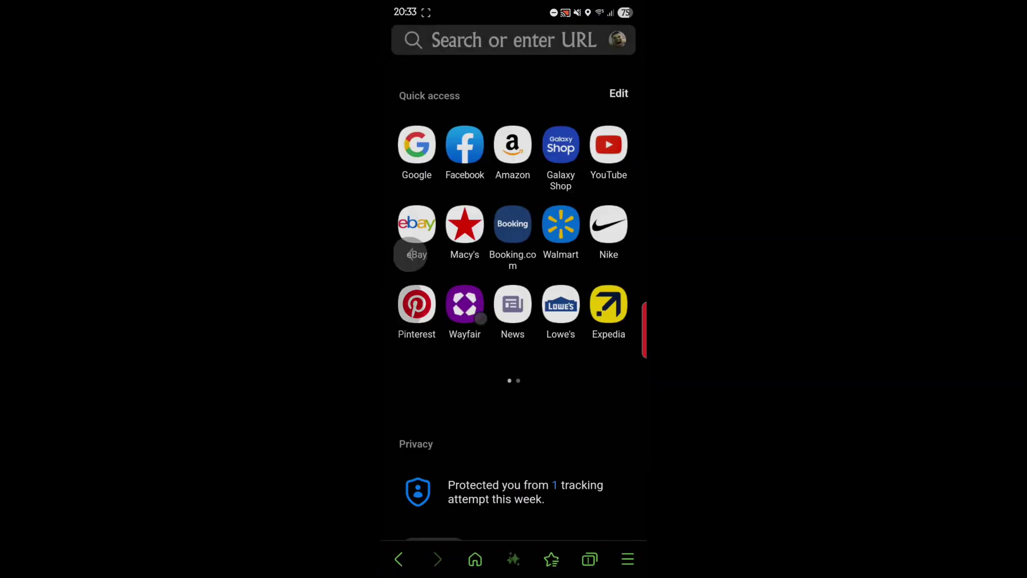